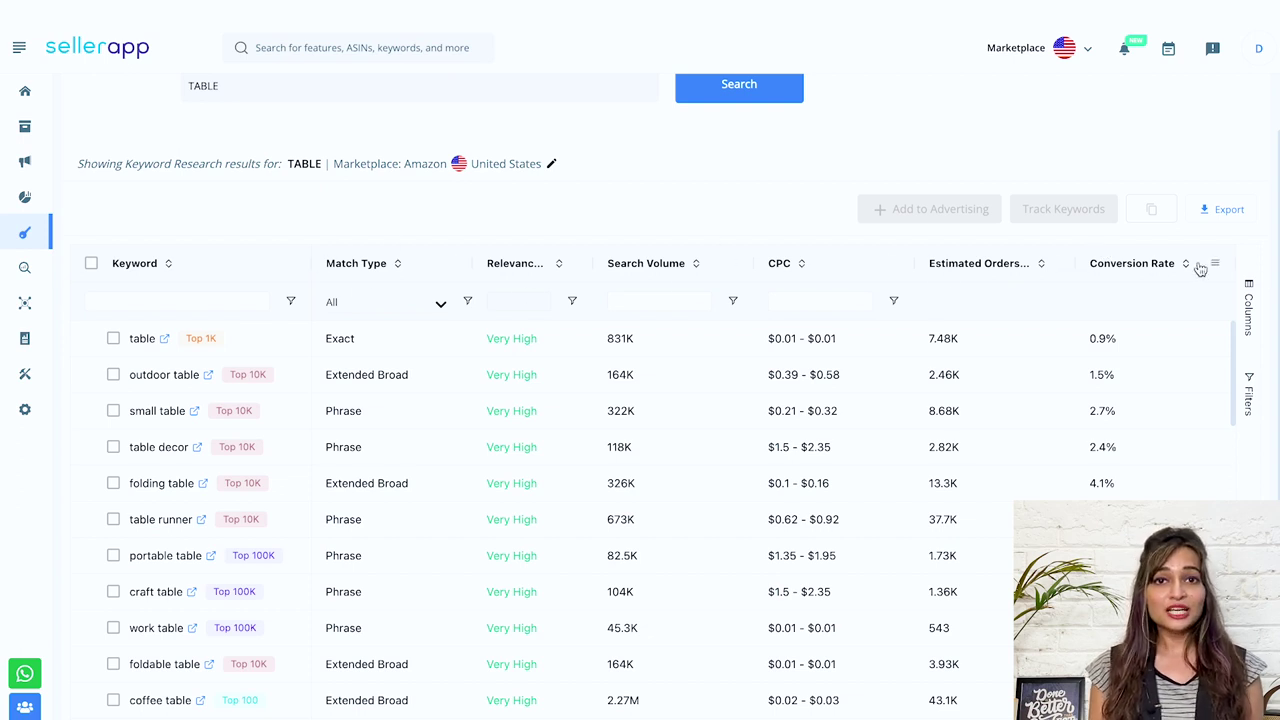
Step: Select the keywords "table" and "outdoor table" in the Keyword Research results for TABLE
{"action": "left_click", "coordinate": [113, 338]}
{"action": "left_click", "coordinate": [113, 374]}
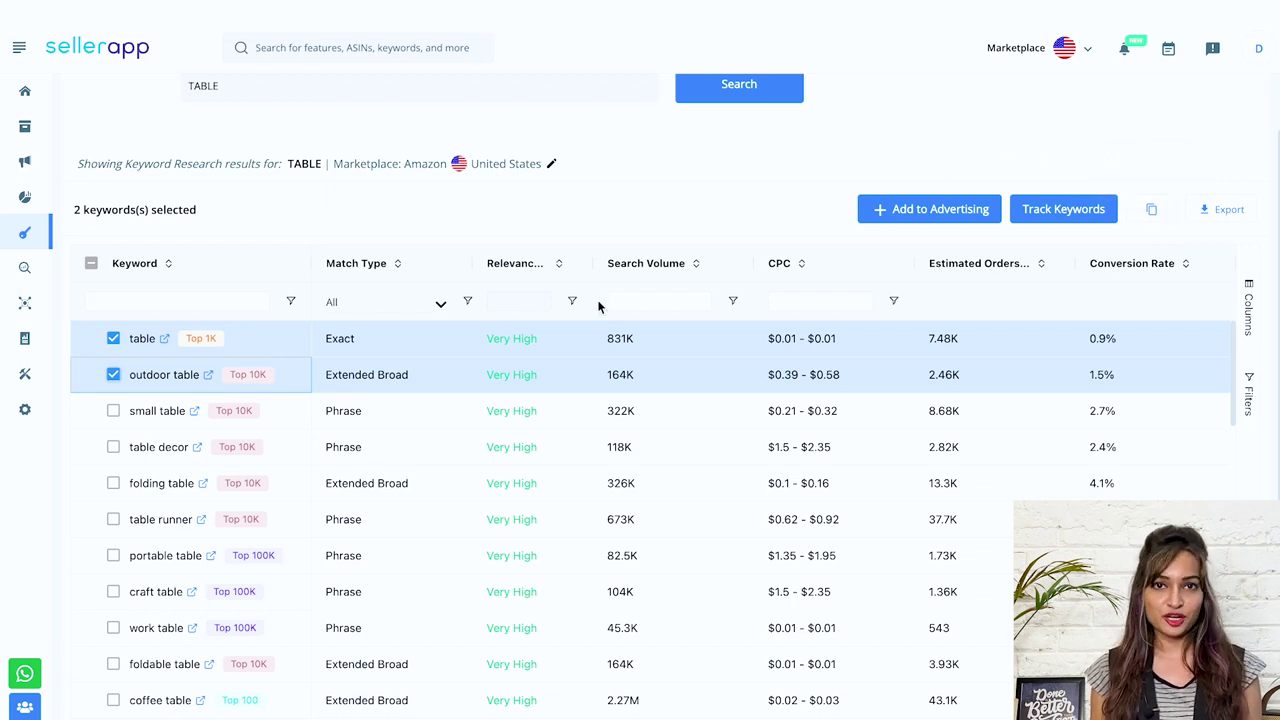
{"action": "scroll", "coordinate": [598, 307], "scroll_direction": "up", "scroll_amount": 2}
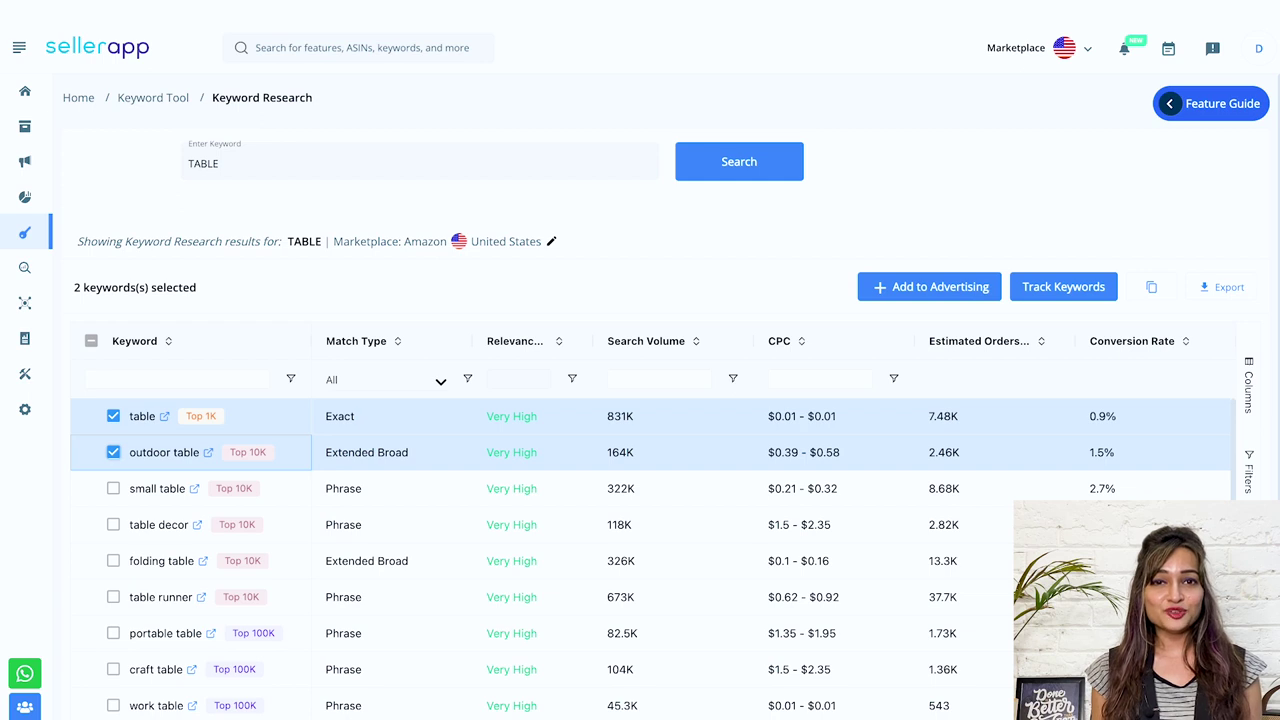
Step: Open the Reverse ASIN tool and compare main ASIN B07NF7ZMND with competitor ASIN B07NF4G1NX
{"action": "mouse_move", "coordinate": [25, 236]}
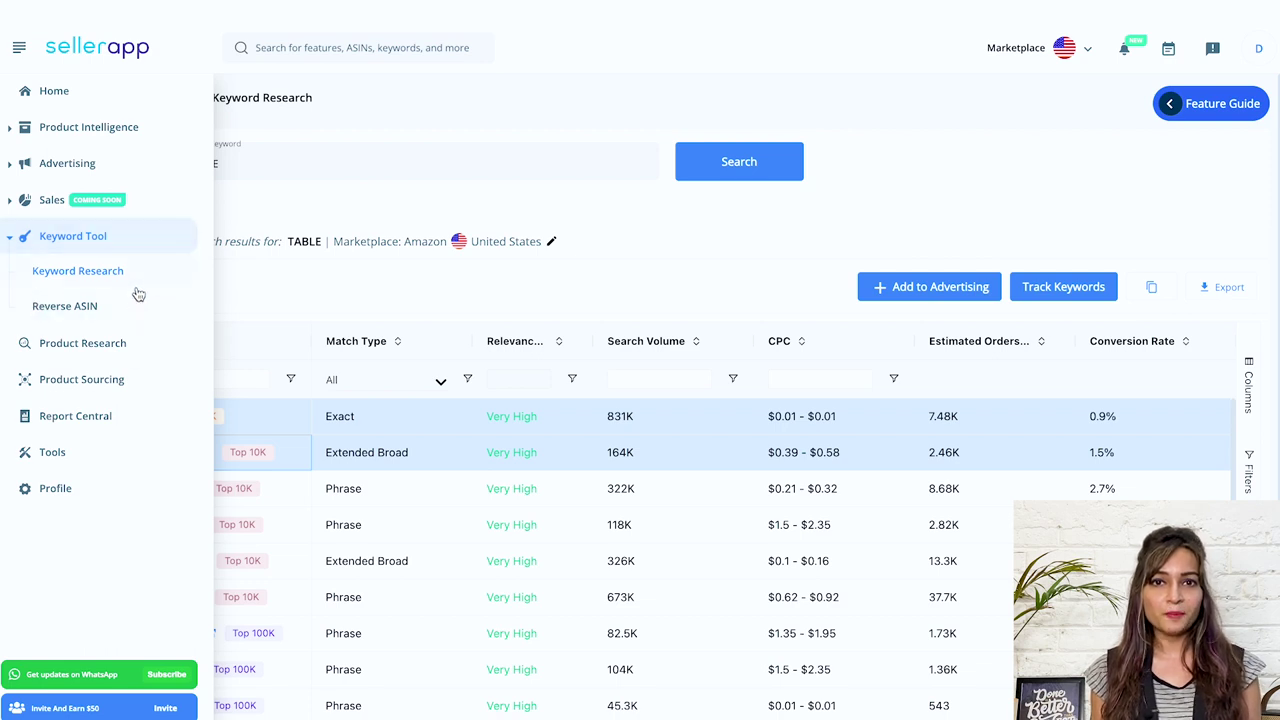
{"action": "left_click", "coordinate": [43, 314]}
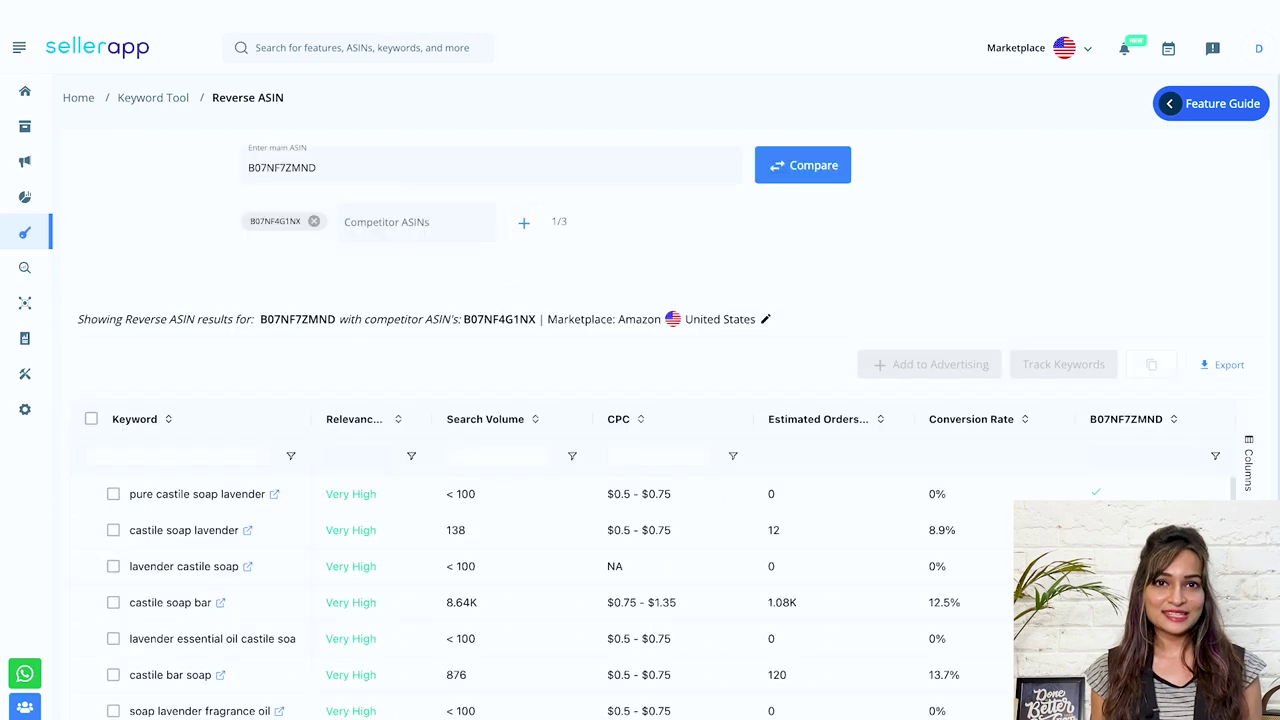
{"action": "left_click", "coordinate": [805, 166]}
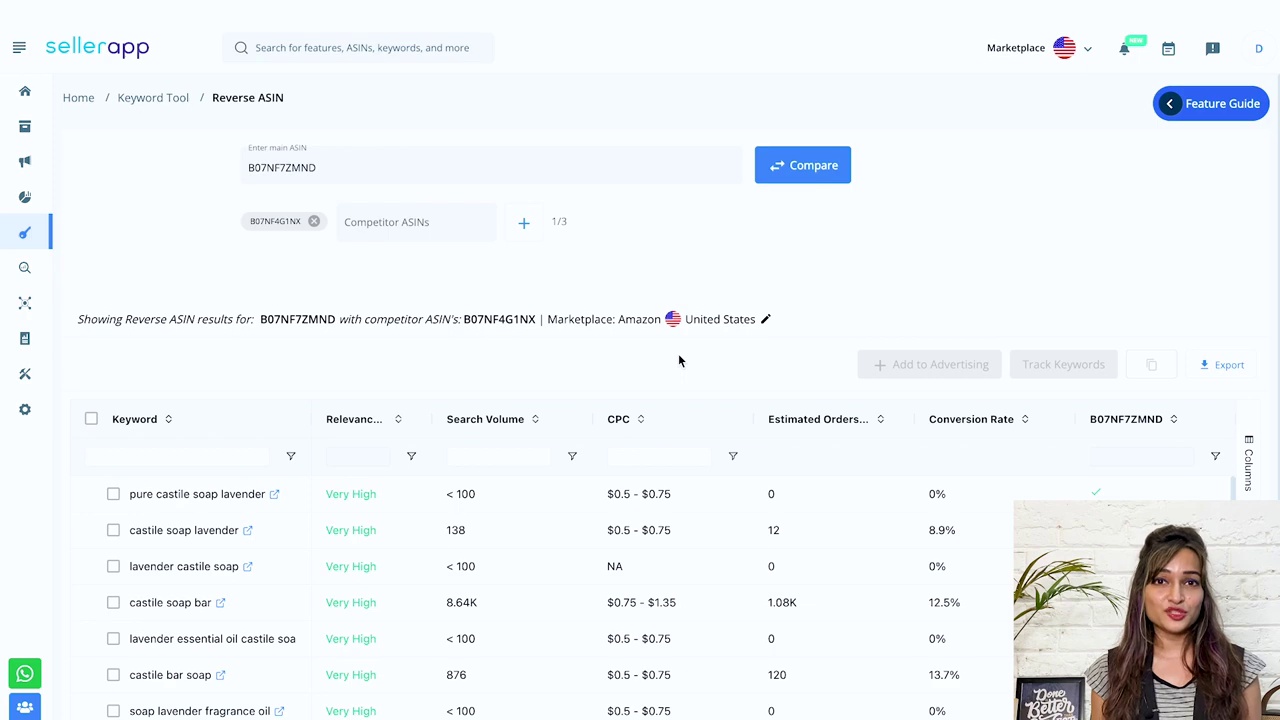
{"action": "scroll", "coordinate": [678, 356], "scroll_direction": "down", "scroll_amount": 2}
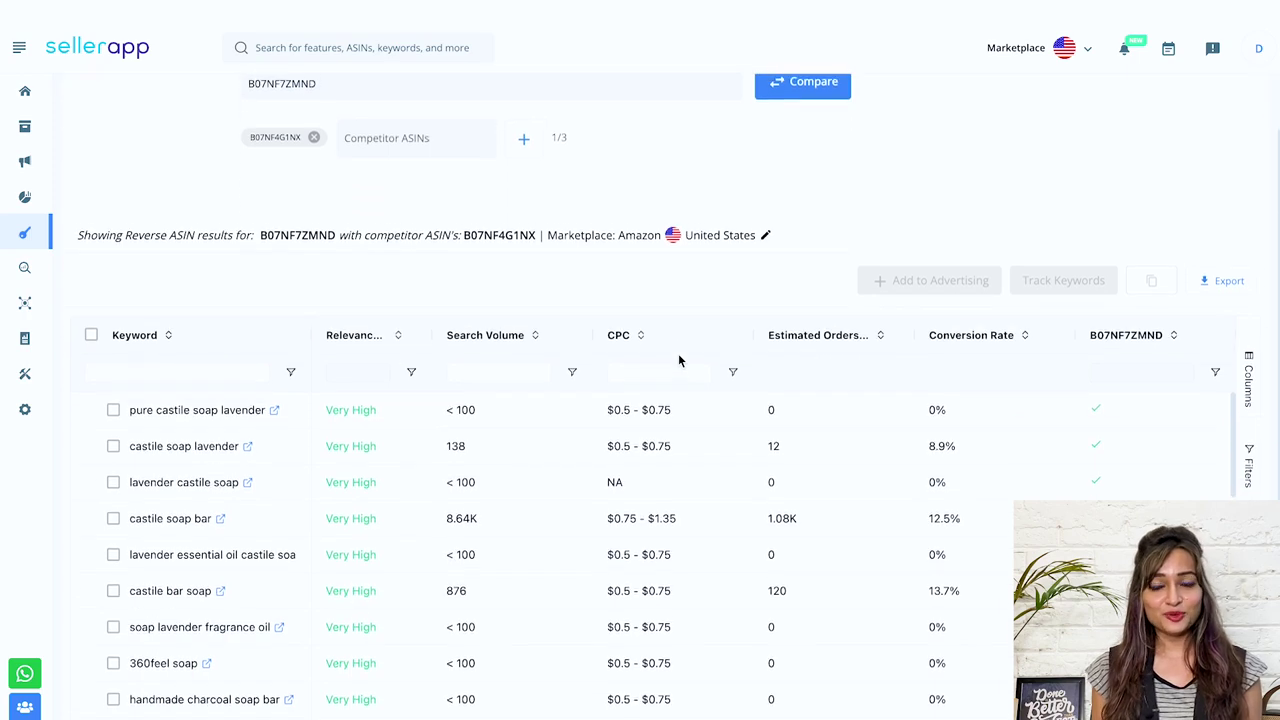
{"action": "scroll", "coordinate": [678, 361], "scroll_direction": "up", "scroll_amount": 2}
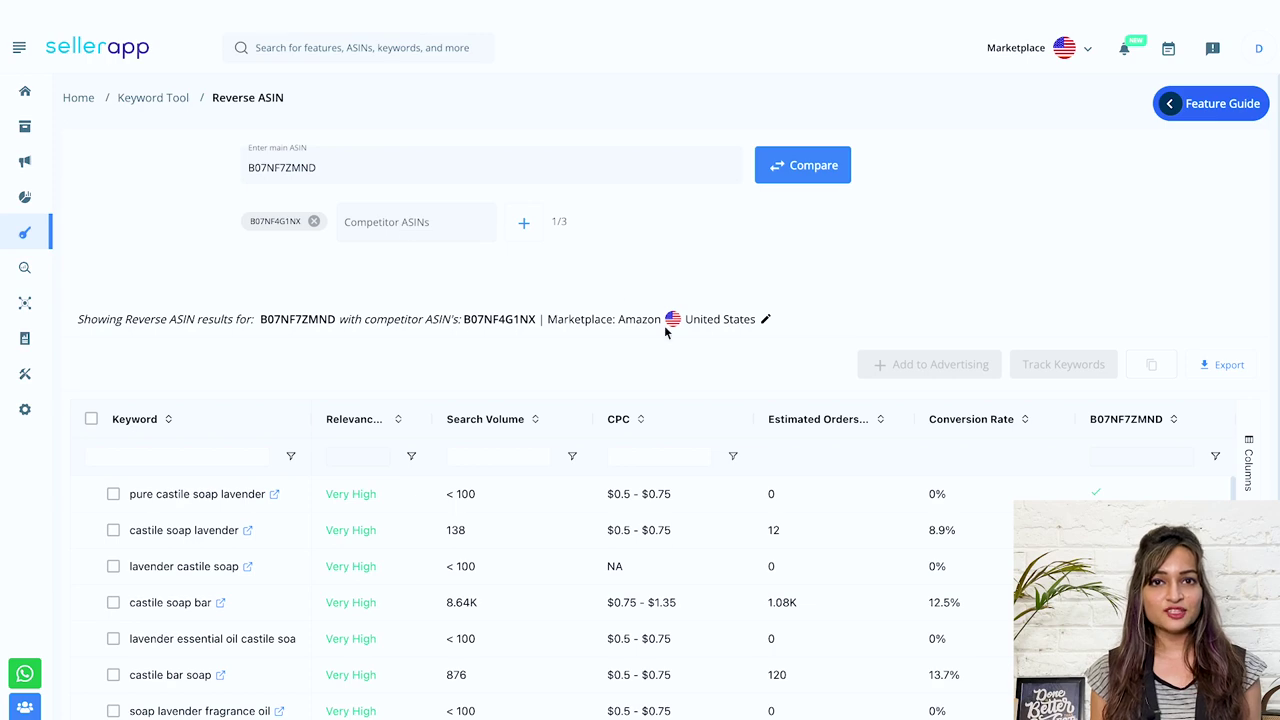
Step: Select the keyword "castile soap bar" and check whether it is present in the B07NF4G1NX and B07NF7ZMND listings
{"action": "scroll", "coordinate": [666, 330], "scroll_direction": "down", "scroll_amount": 2}
{"action": "scroll", "coordinate": [666, 332], "scroll_direction": "down", "scroll_amount": 2}
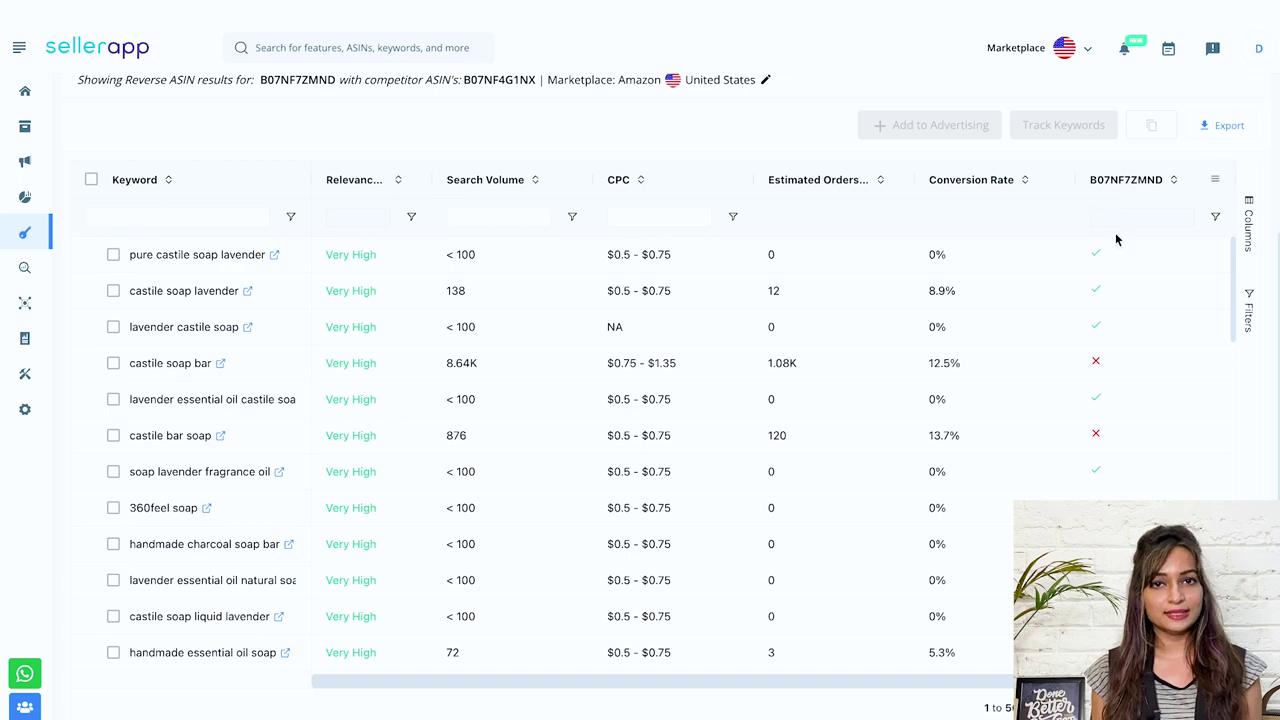
{"action": "scroll", "coordinate": [660, 450], "scroll_direction": "right", "scroll_amount": 3}
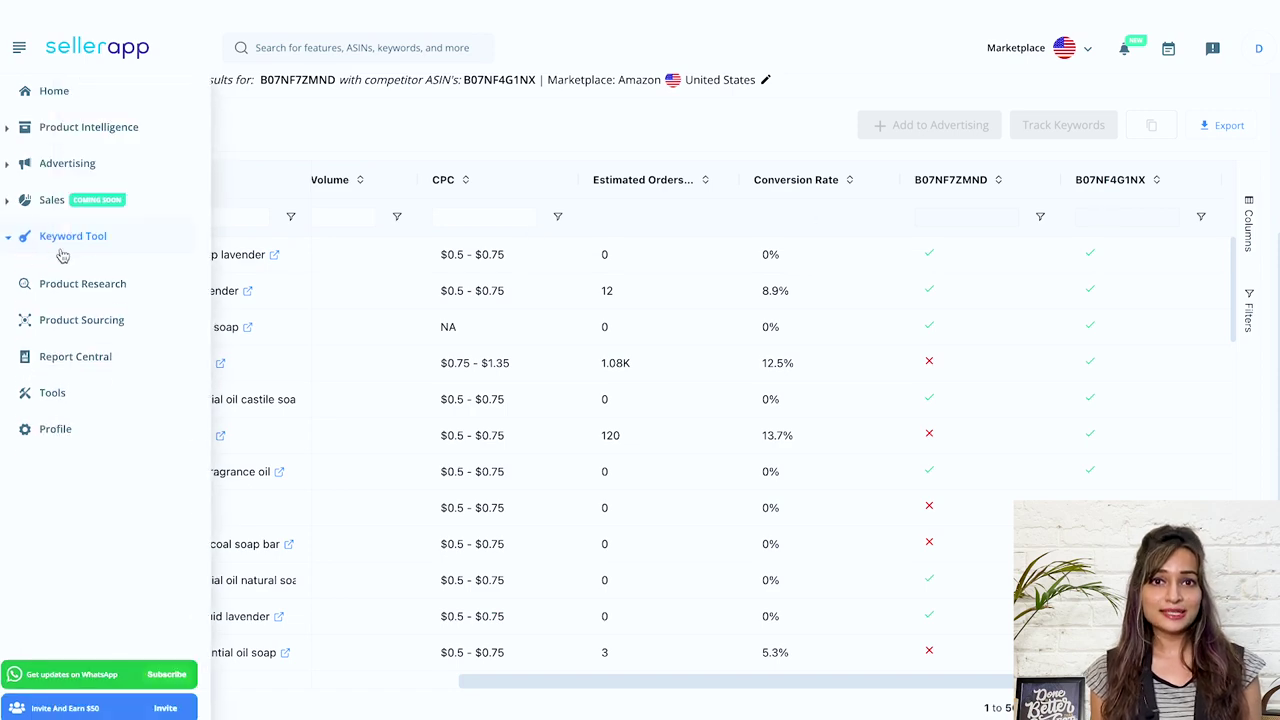
{"action": "scroll", "coordinate": [310, 370], "scroll_direction": "up", "scroll_amount": 2}
{"action": "scroll", "coordinate": [311, 369], "scroll_direction": "down", "scroll_amount": 2}
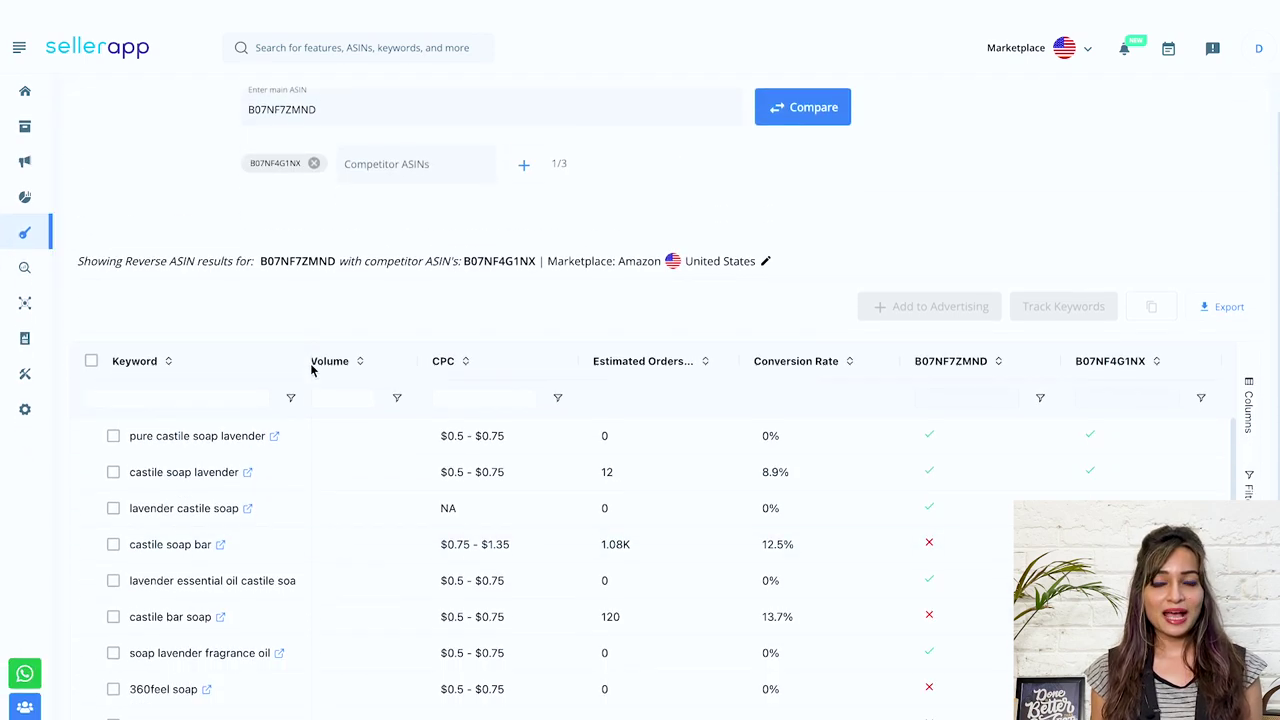
{"action": "left_click", "coordinate": [113, 377]}
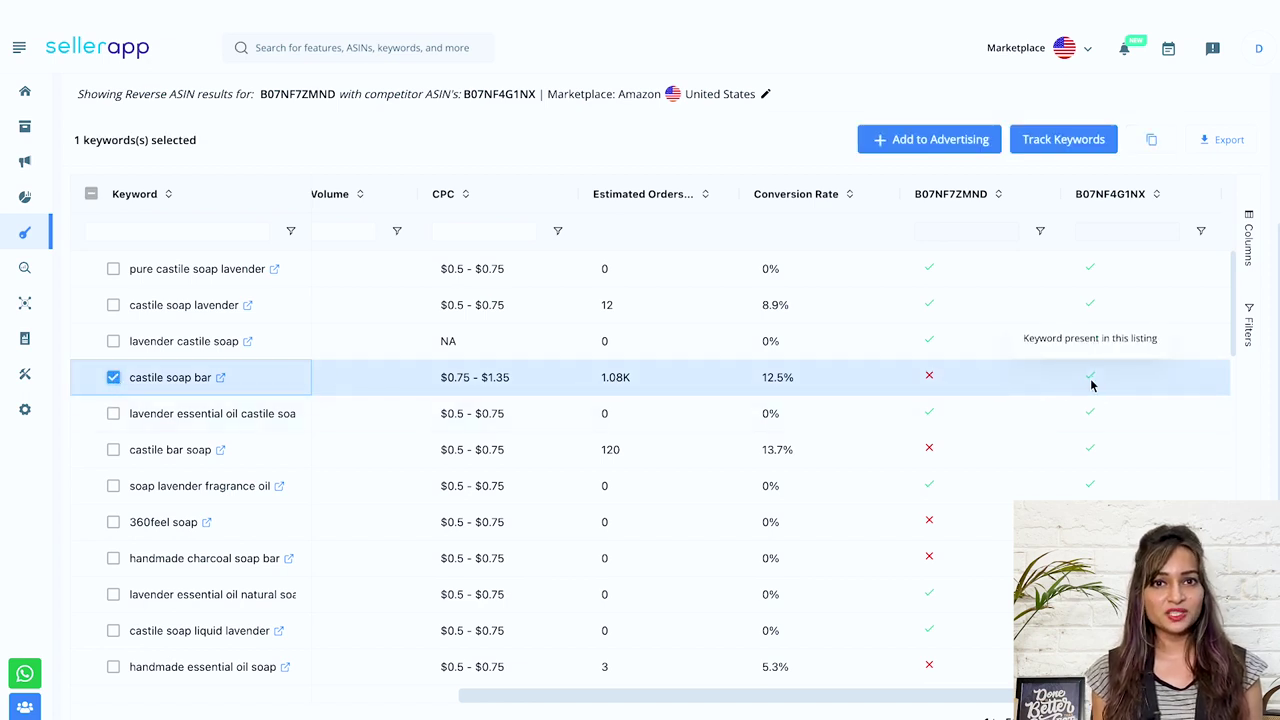
{"action": "mouse_move", "coordinate": [932, 381]}
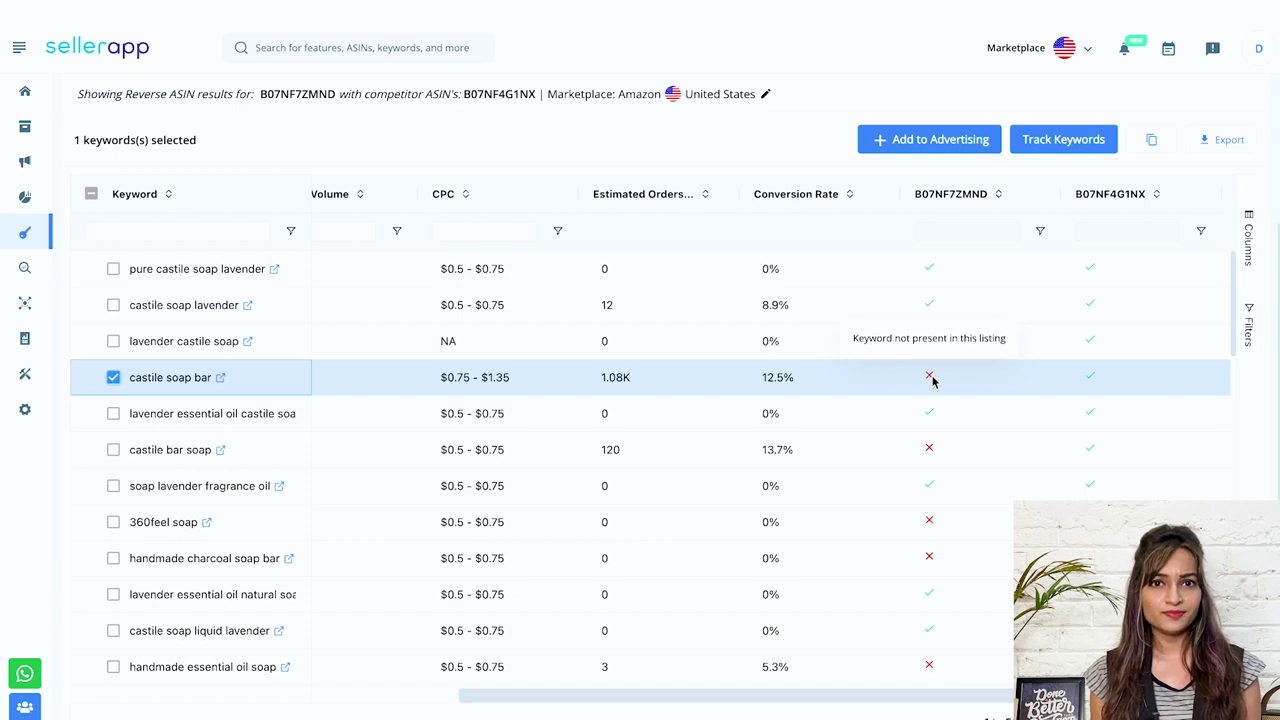
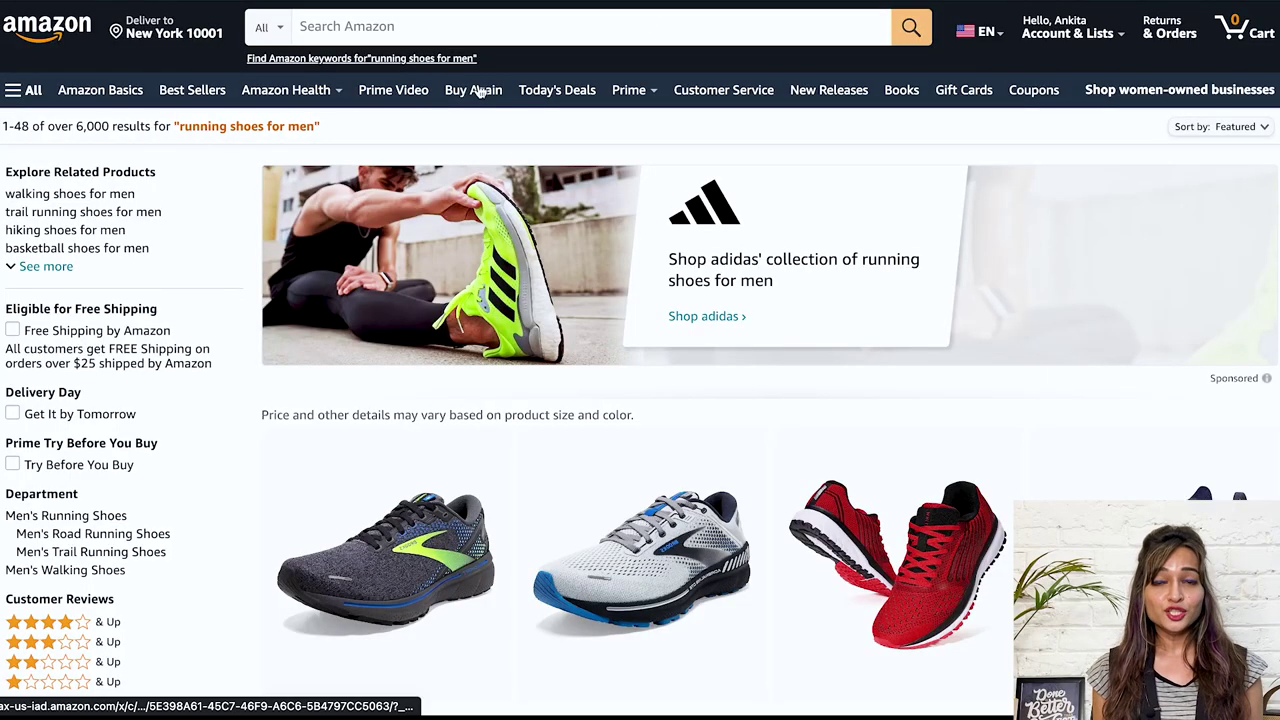
Step: Switch to Amazon and search for "running shoes for men"
{"action": "left_click", "coordinate": [469, 27]}
{"action": "type", "text": "runn"}
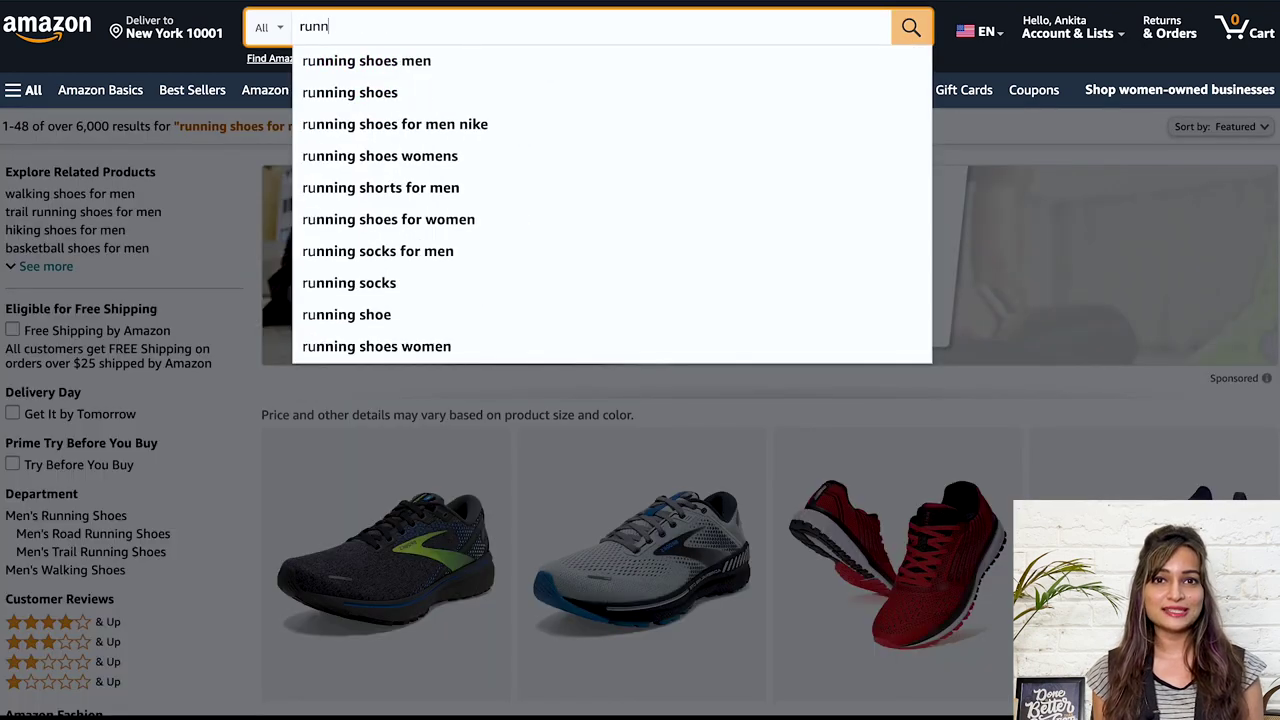
{"action": "type", "text": "ing shoes for me"}
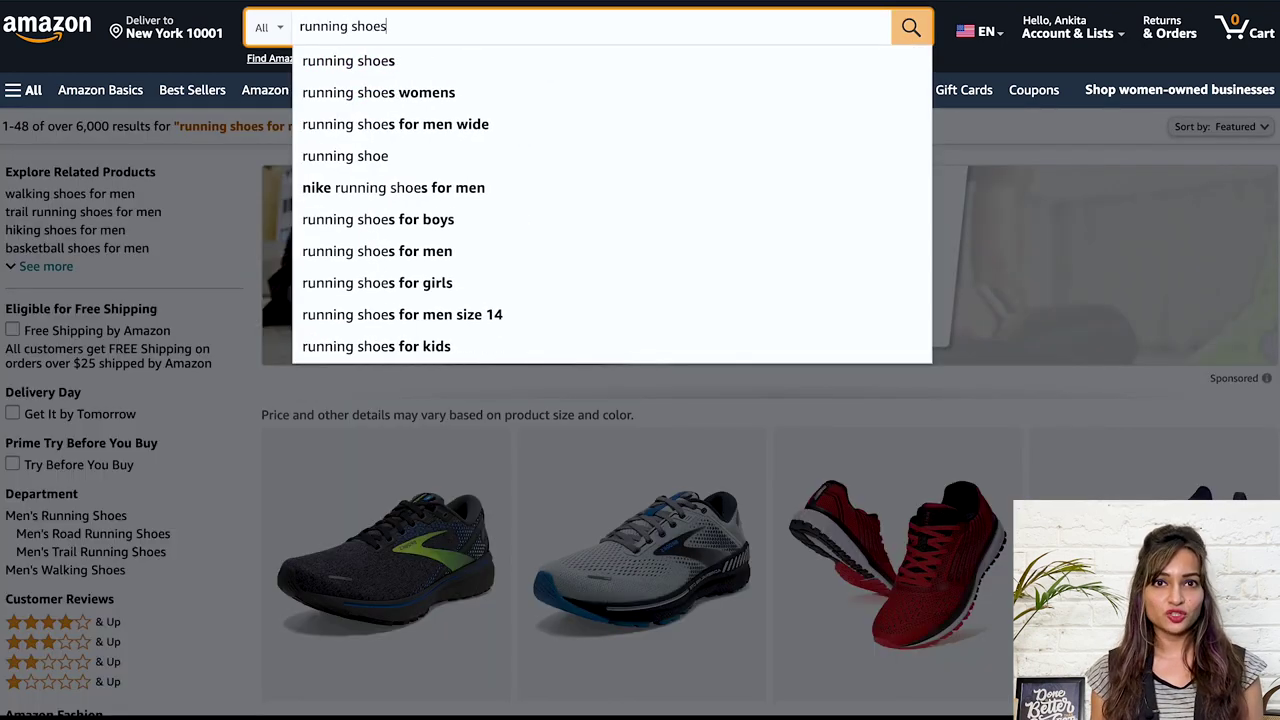
{"action": "type", "text": "n"}
{"action": "key", "text": "Return"}
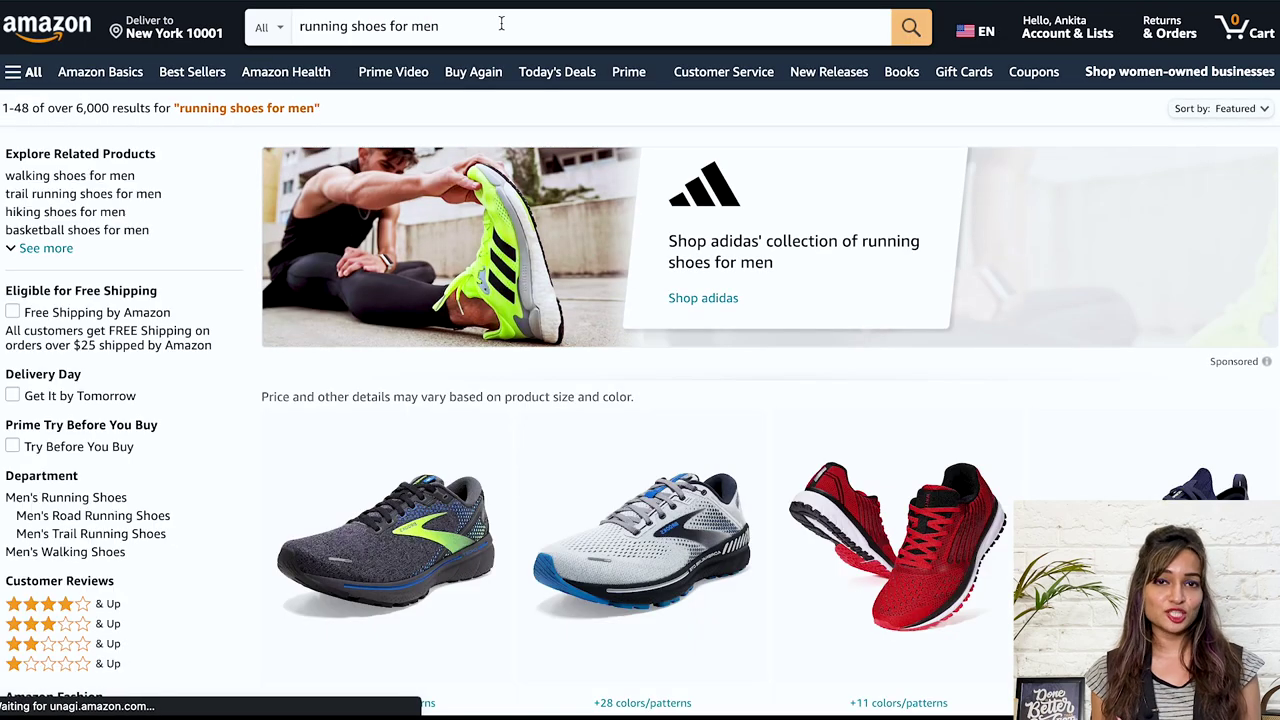
{"action": "left_click", "coordinate": [501, 23]}
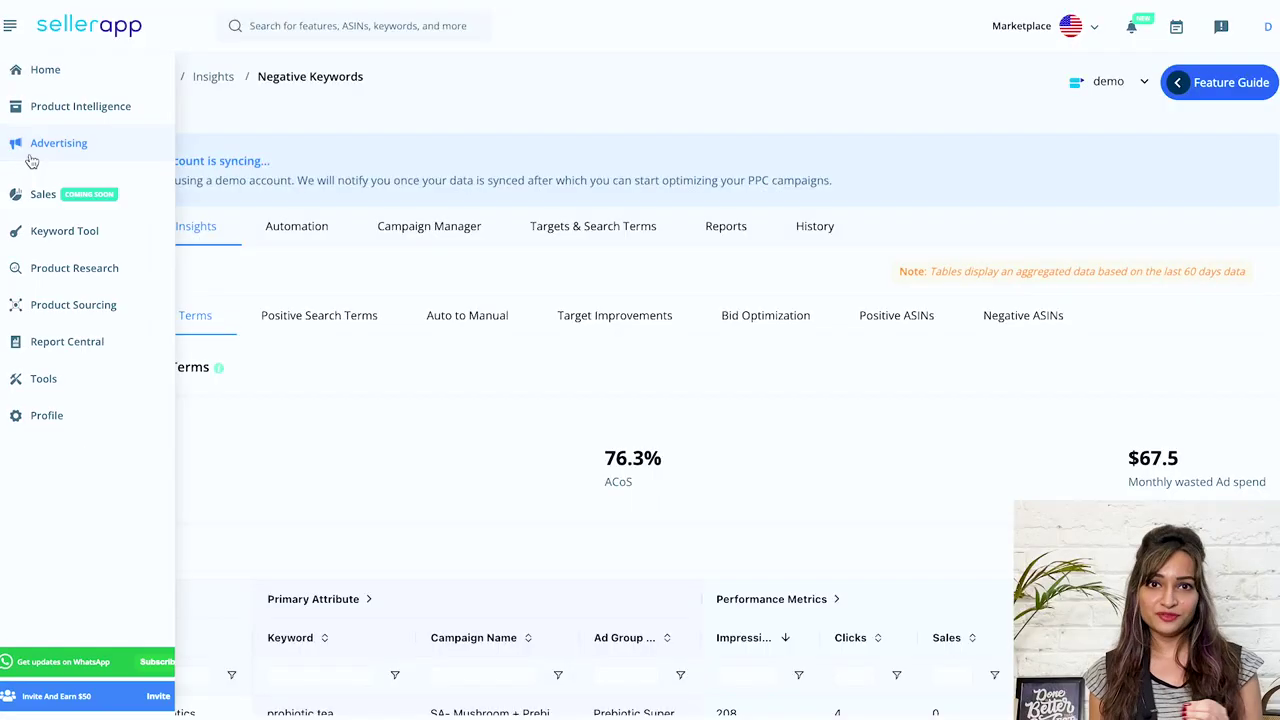
Step: Switch to SellerApp's Advertising Insights, open Positive Search Terms and examine the performance and derived metrics of the listed terms
{"action": "left_click", "coordinate": [32, 152]}
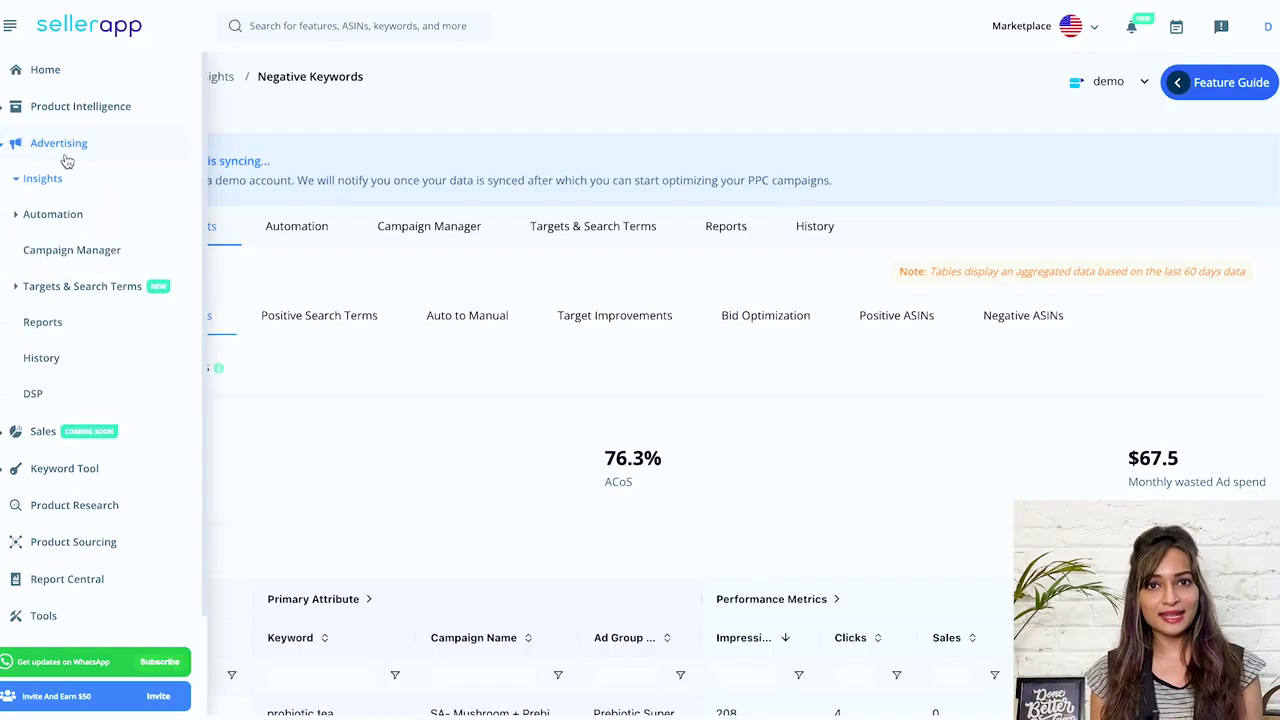
{"action": "left_click", "coordinate": [312, 315]}
{"action": "scroll", "coordinate": [826, 398], "scroll_direction": "down", "scroll_amount": 1}
{"action": "scroll", "coordinate": [828, 397], "scroll_direction": "down", "scroll_amount": 3}
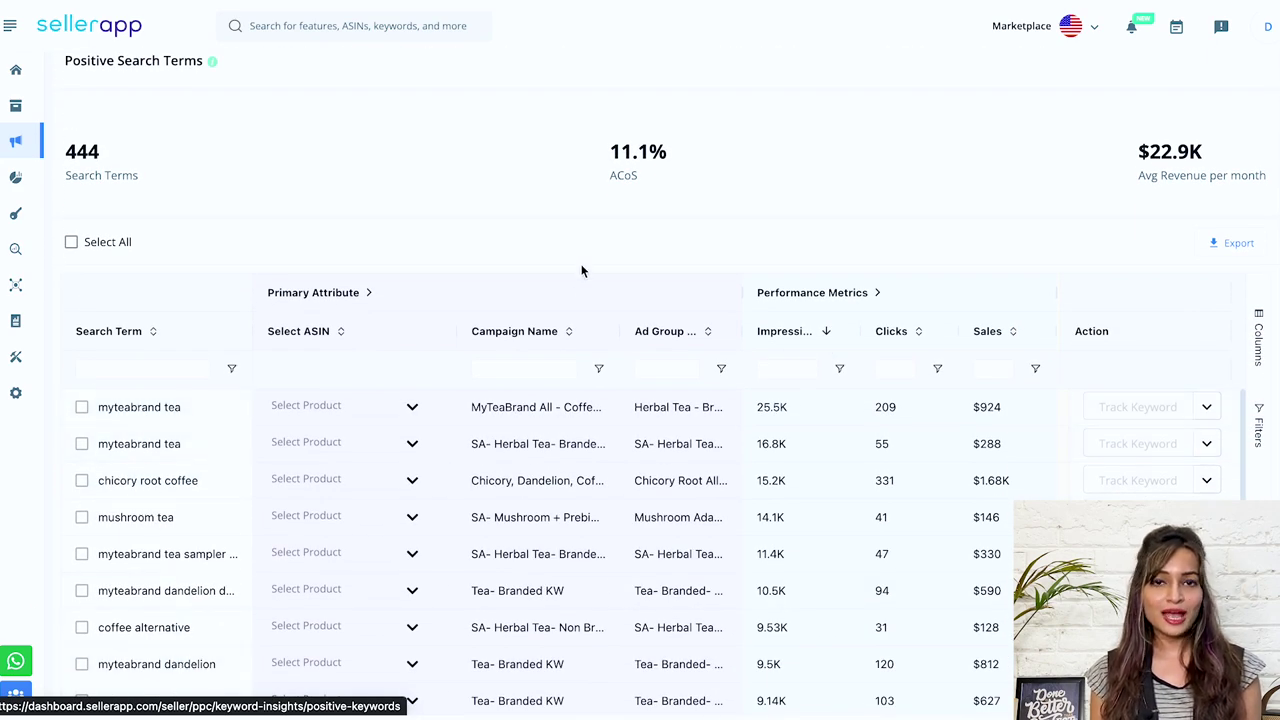
{"action": "scroll", "coordinate": [581, 270], "scroll_direction": "down", "scroll_amount": 2}
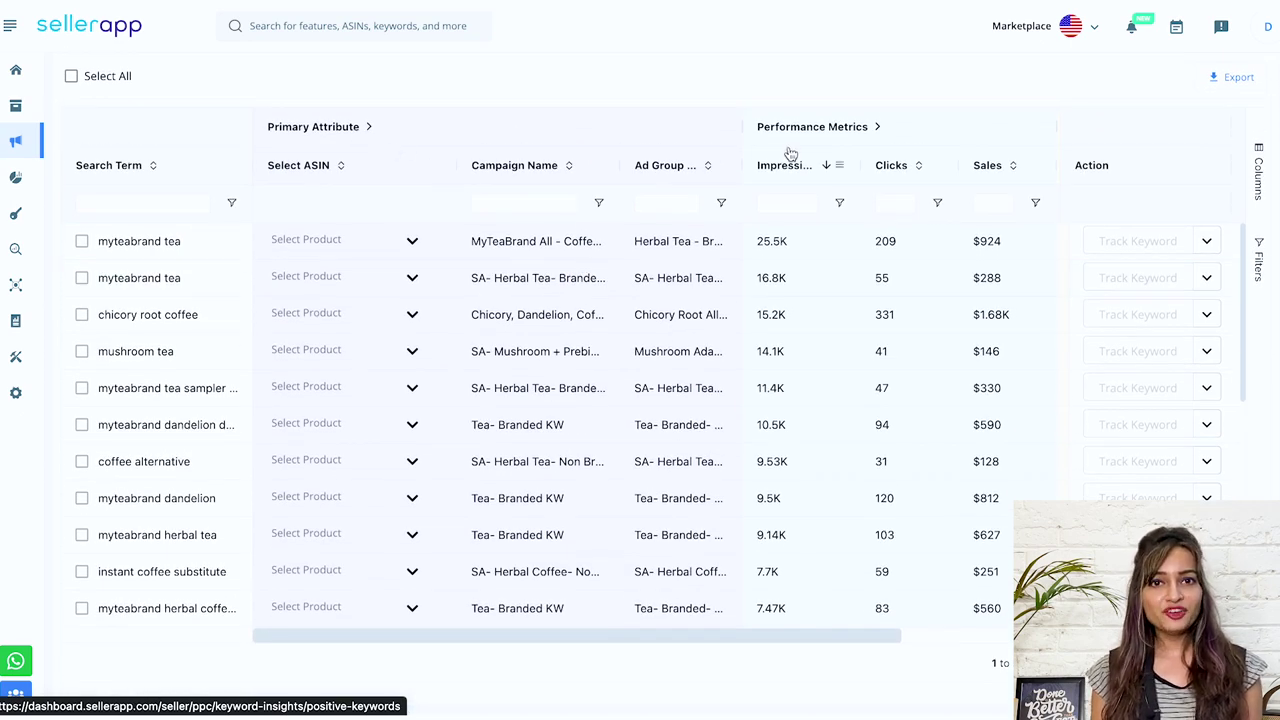
{"action": "left_click_drag", "start_coordinate": [887, 638], "coordinate": [1045, 640]}
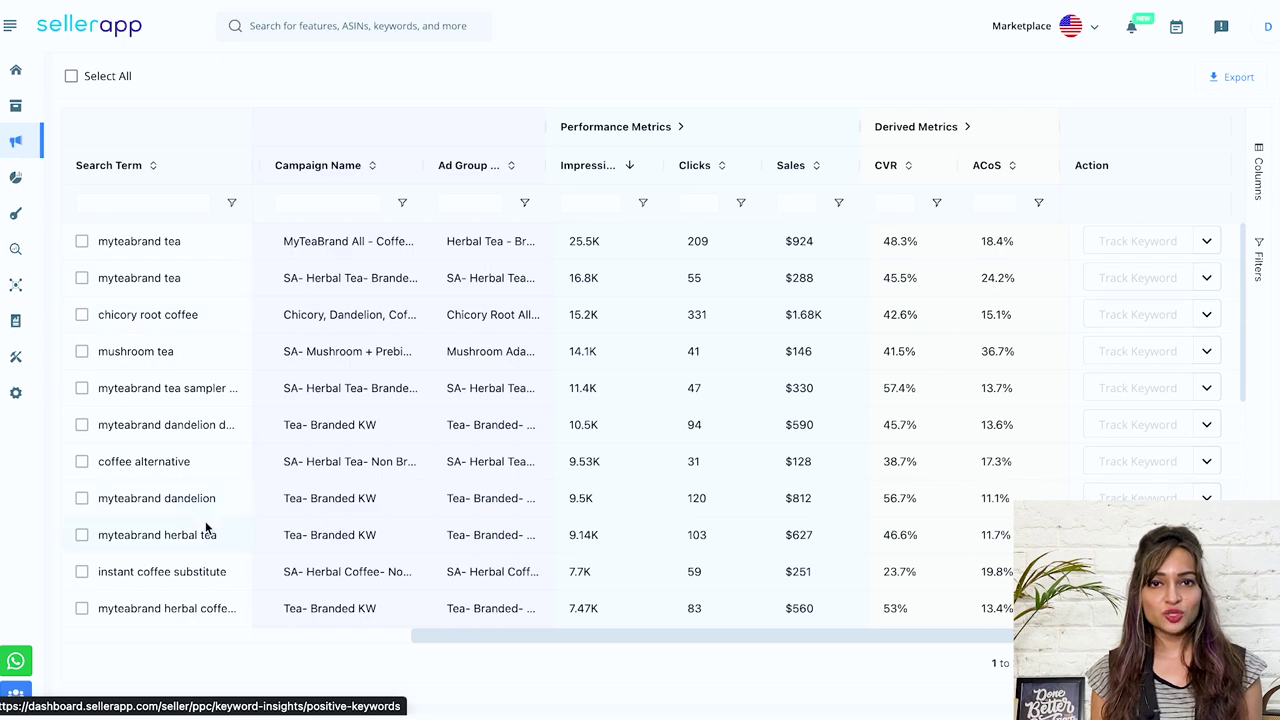
{"action": "scroll", "coordinate": [538, 438], "scroll_direction": "up", "scroll_amount": 2}
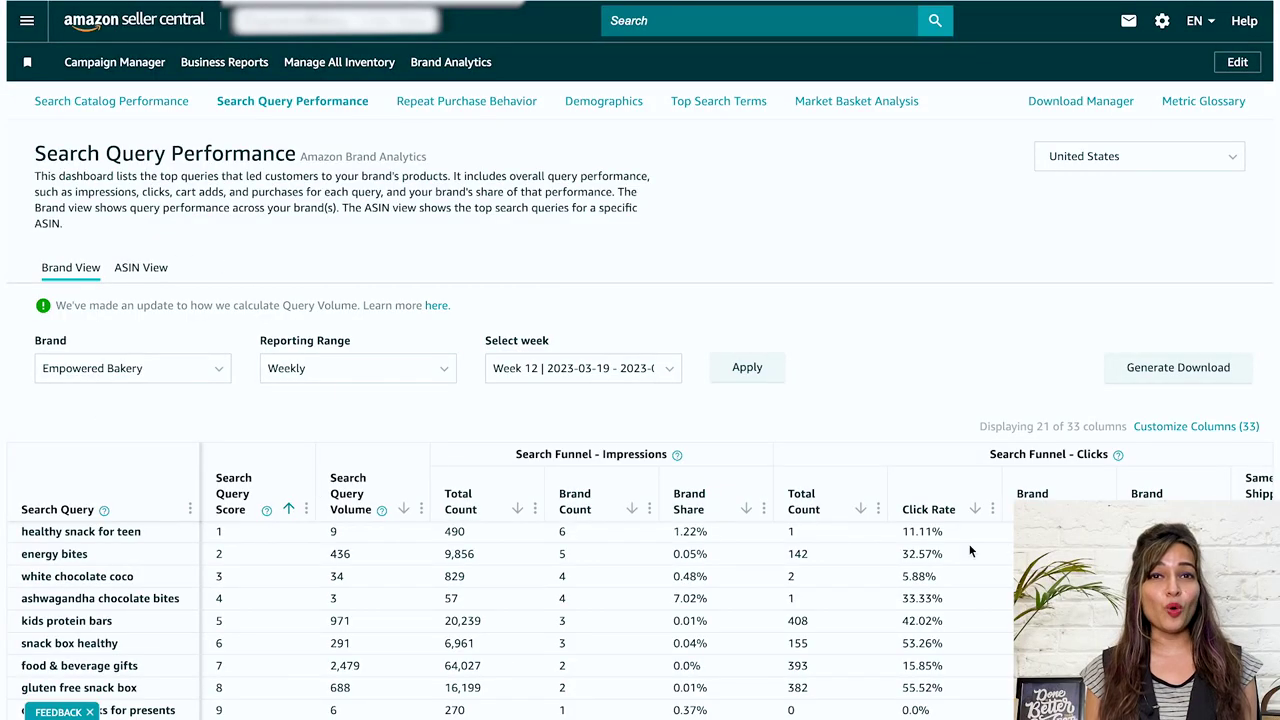
Step: Switch to Amazon Seller Central and review the brand's search queries in the Search Query Performance dashboard
{"action": "scroll", "coordinate": [798, 280], "scroll_direction": "down", "scroll_amount": 1}
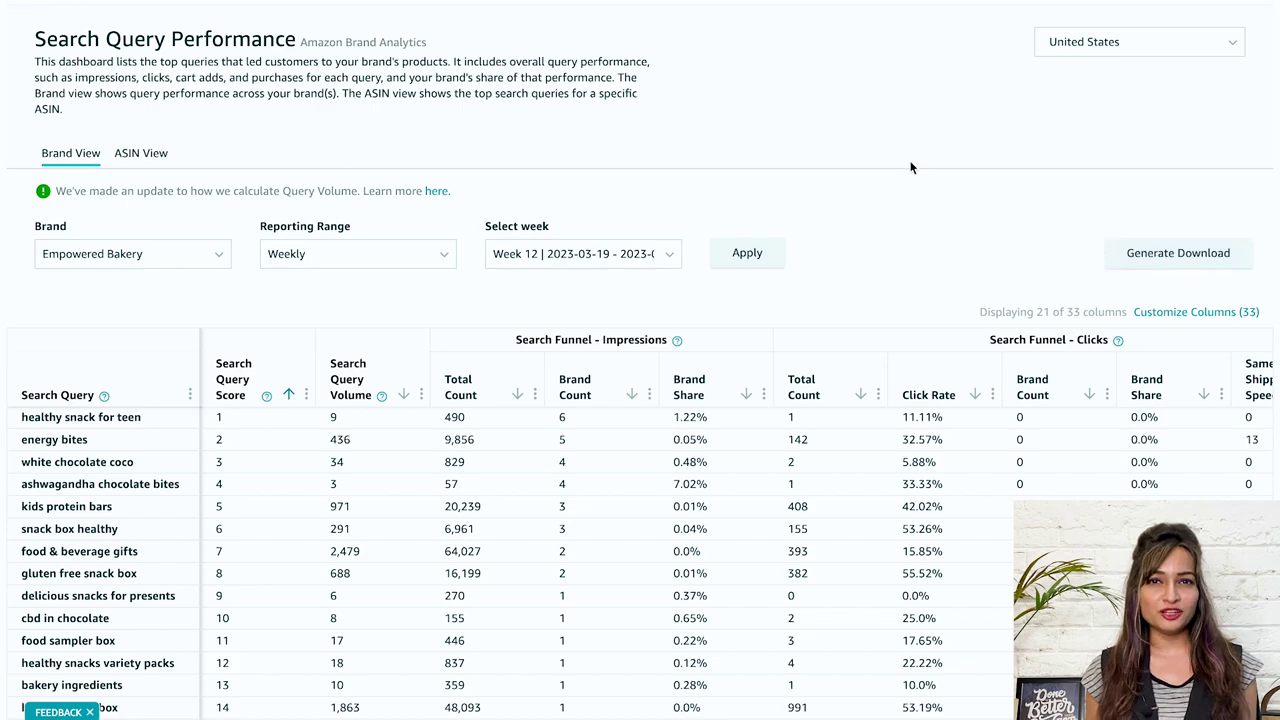
{"action": "scroll", "coordinate": [903, 163], "scroll_direction": "down", "scroll_amount": 3}
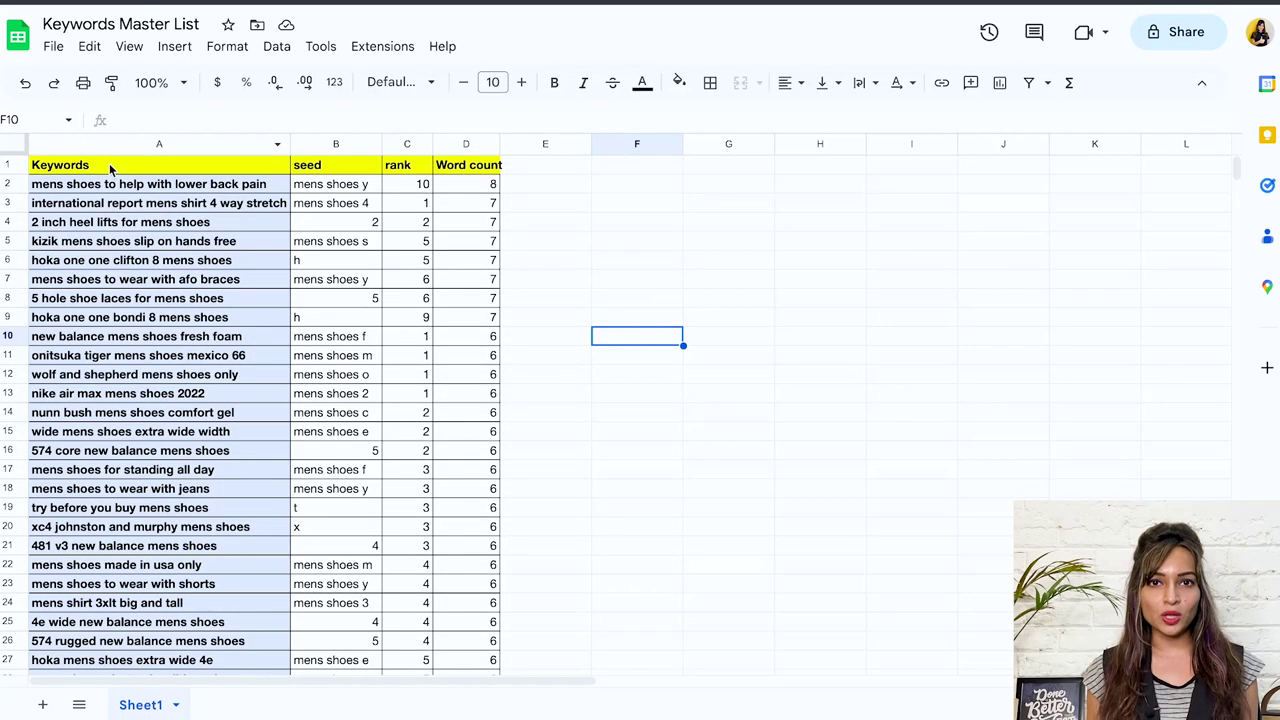
Step: Switch to the Keywords Master List spreadsheet and remove the duplicate entries from the Keywords column (column A)
{"action": "left_click", "coordinate": [158, 144]}
{"action": "left_click", "coordinate": [277, 47]}
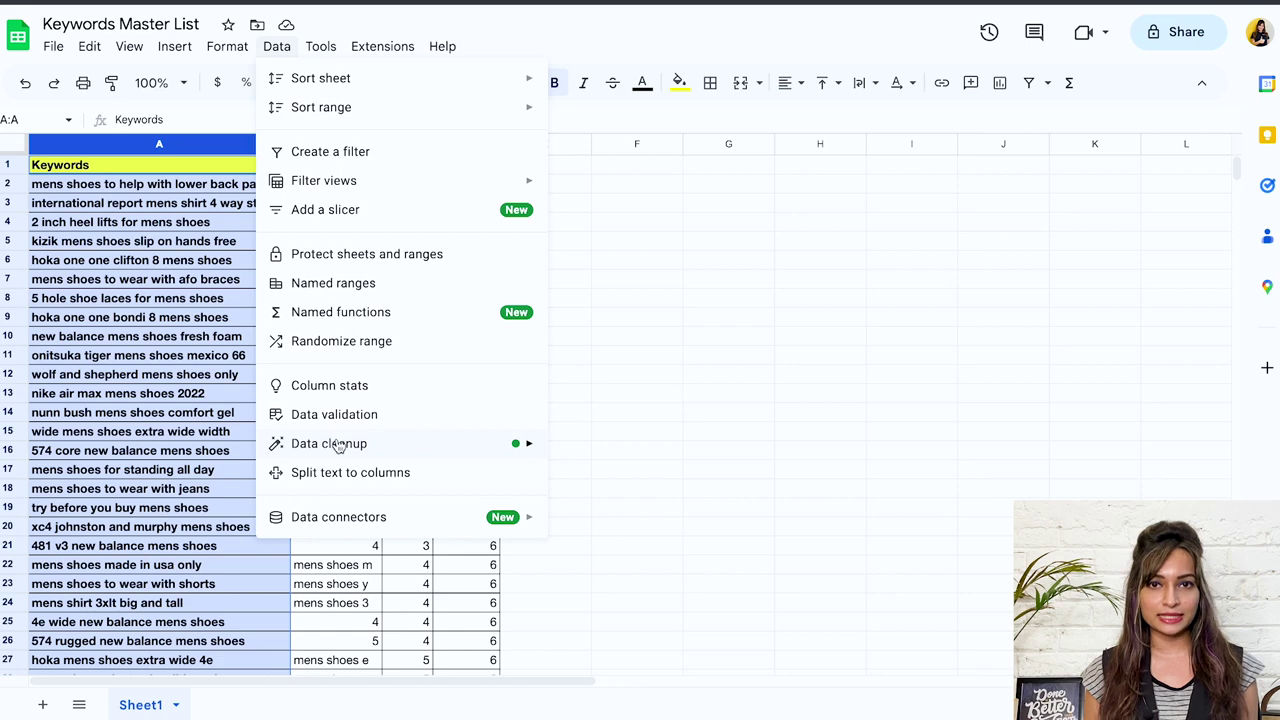
{"action": "mouse_move", "coordinate": [372, 446]}
{"action": "left_click", "coordinate": [578, 482]}
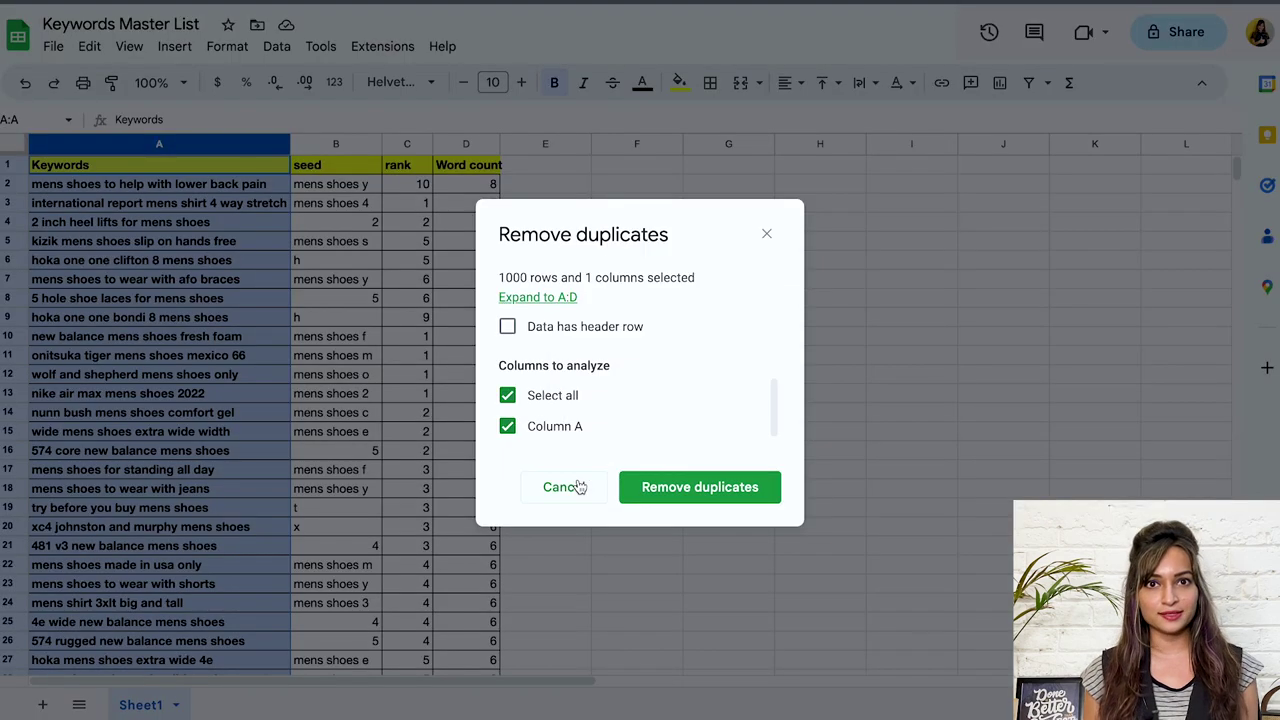
{"action": "left_click", "coordinate": [671, 482]}
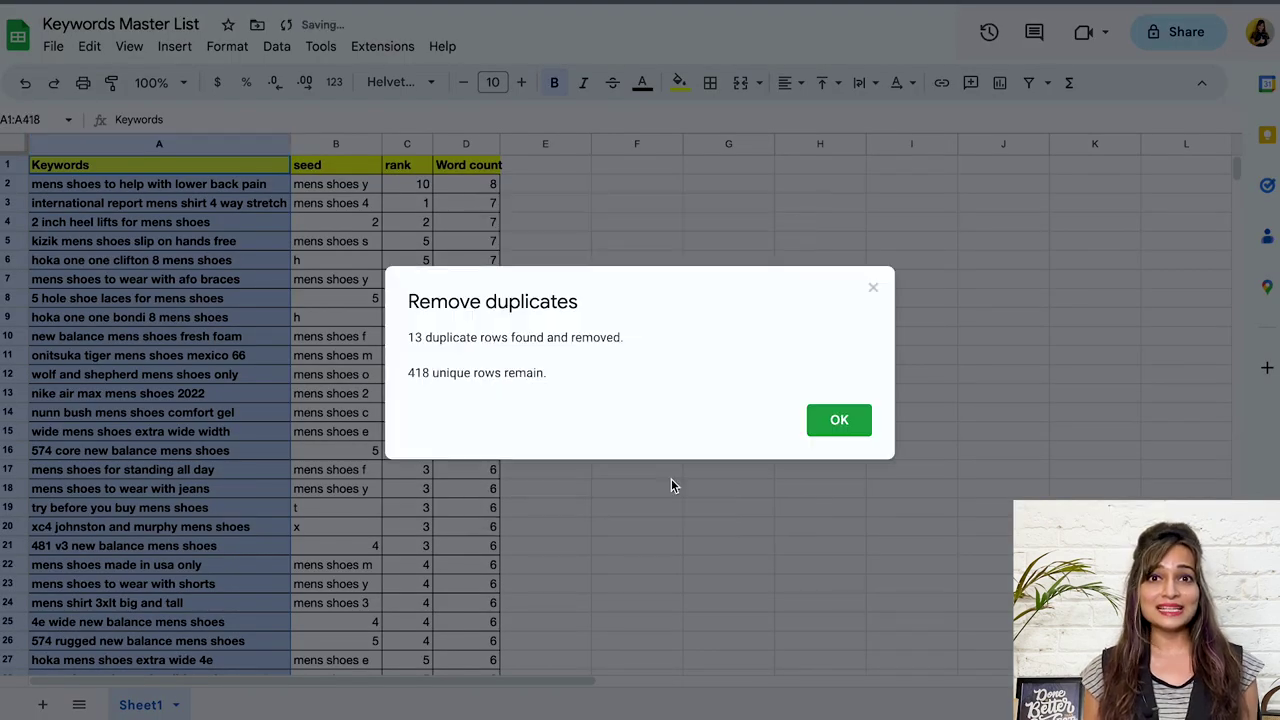
{"action": "left_click", "coordinate": [820, 426]}
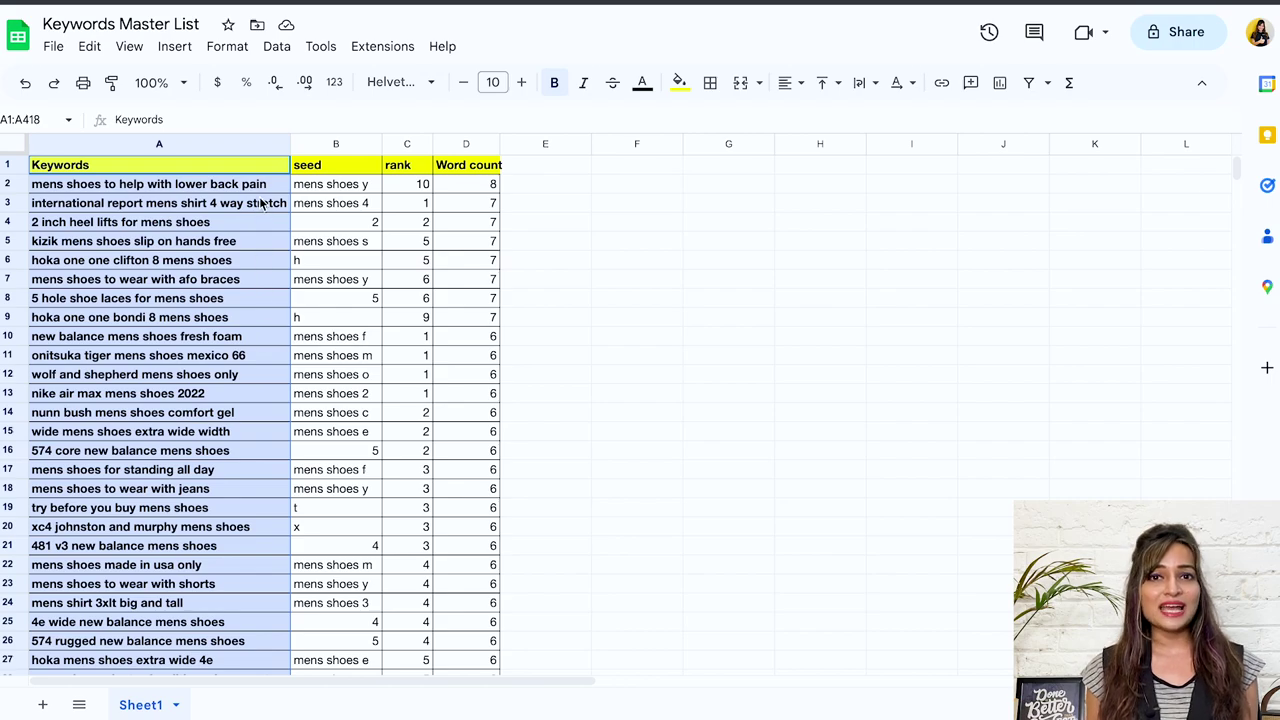
Step: Look through the deduplicated keywords further down the master list
{"action": "scroll", "coordinate": [260, 203], "scroll_direction": "down", "scroll_amount": 10}
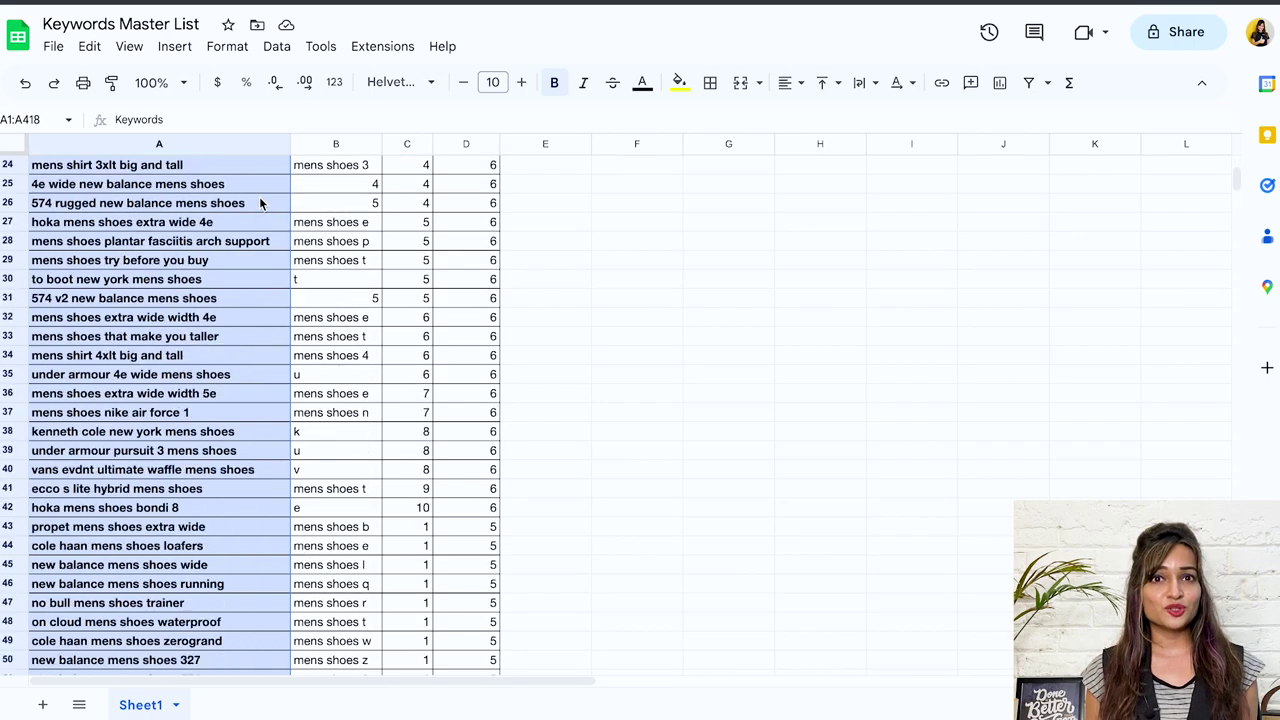
{"action": "scroll", "coordinate": [260, 203], "scroll_direction": "down", "scroll_amount": 5}
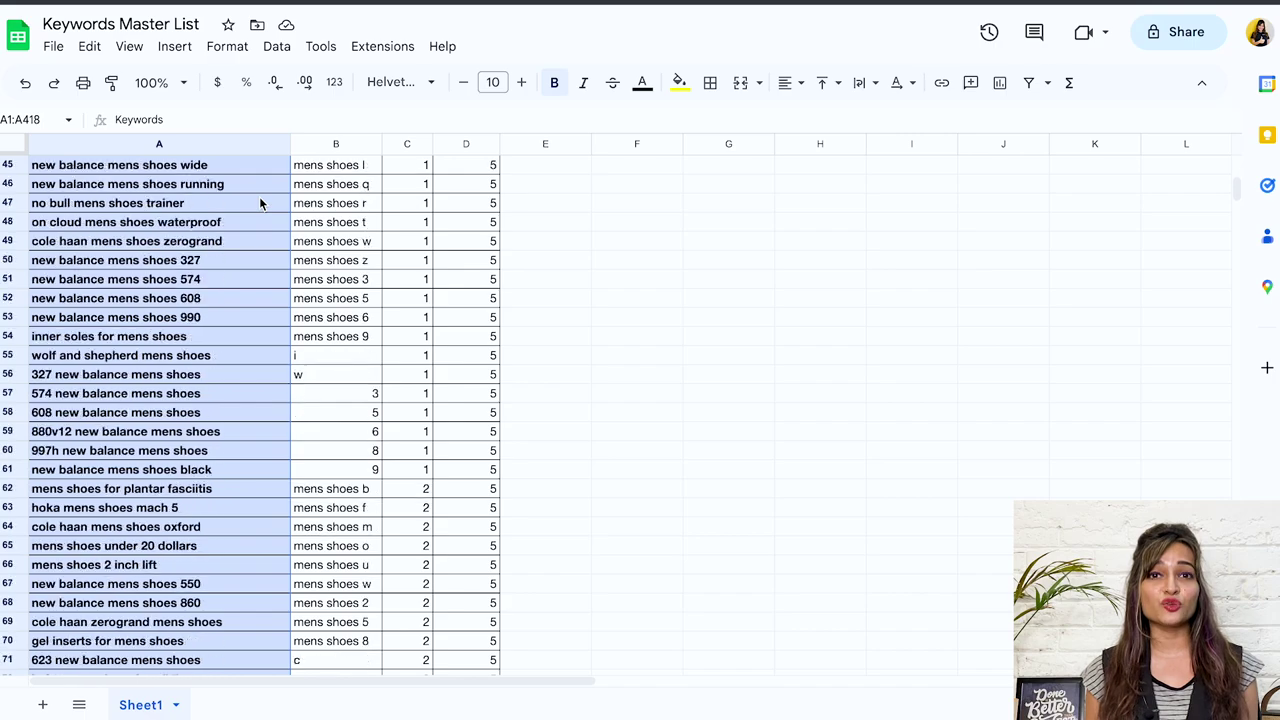
{"action": "scroll", "coordinate": [260, 203], "scroll_direction": "down", "scroll_amount": 4}
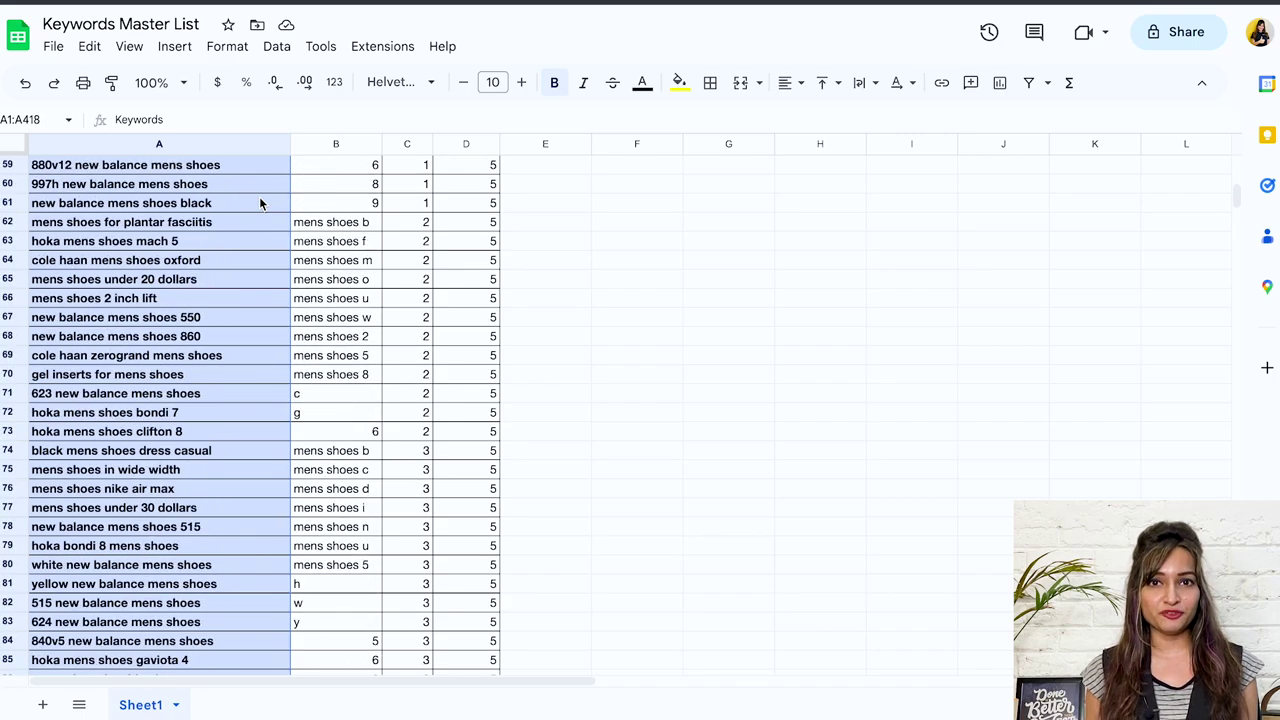